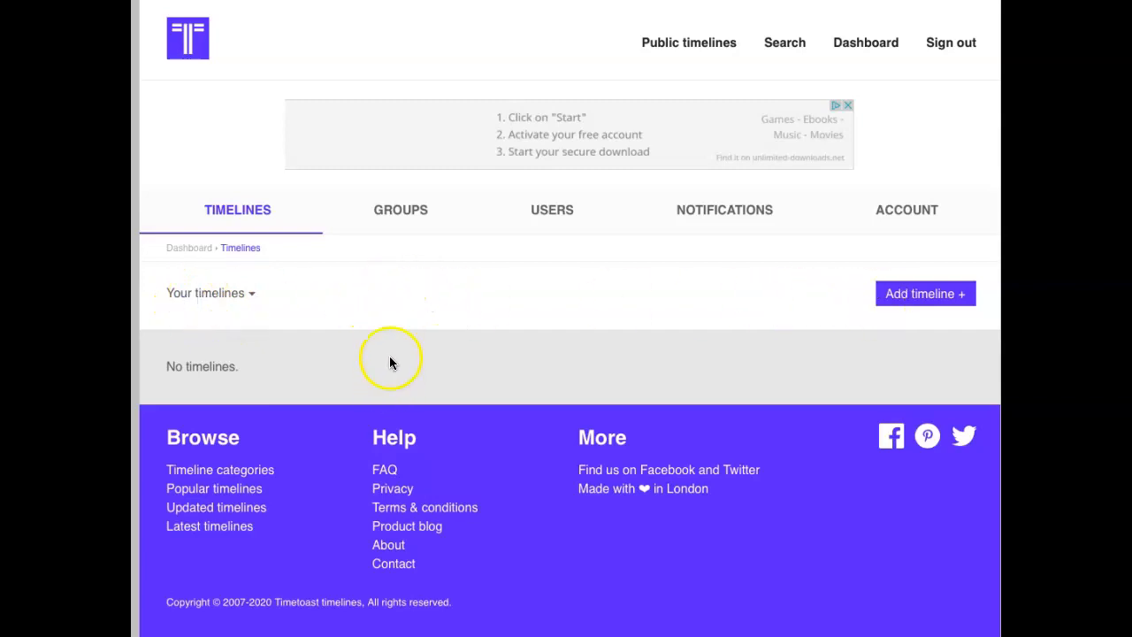
Step: Start a new timeline and enter "Ligne du temps" as its title
click(929, 299)
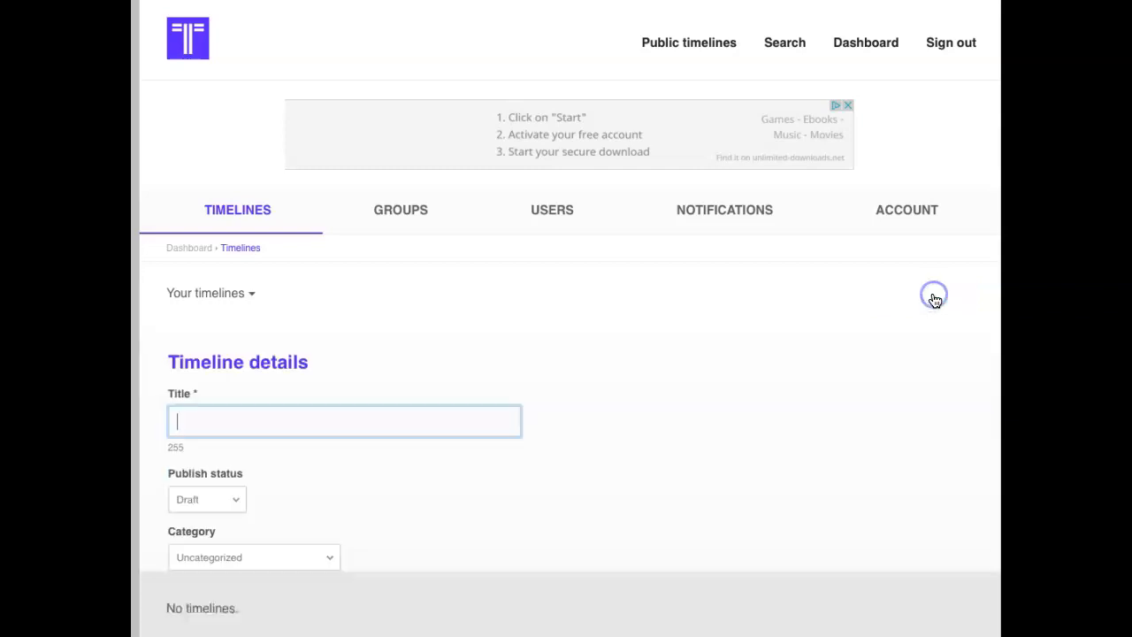
scroll(269, 429, down, 1)
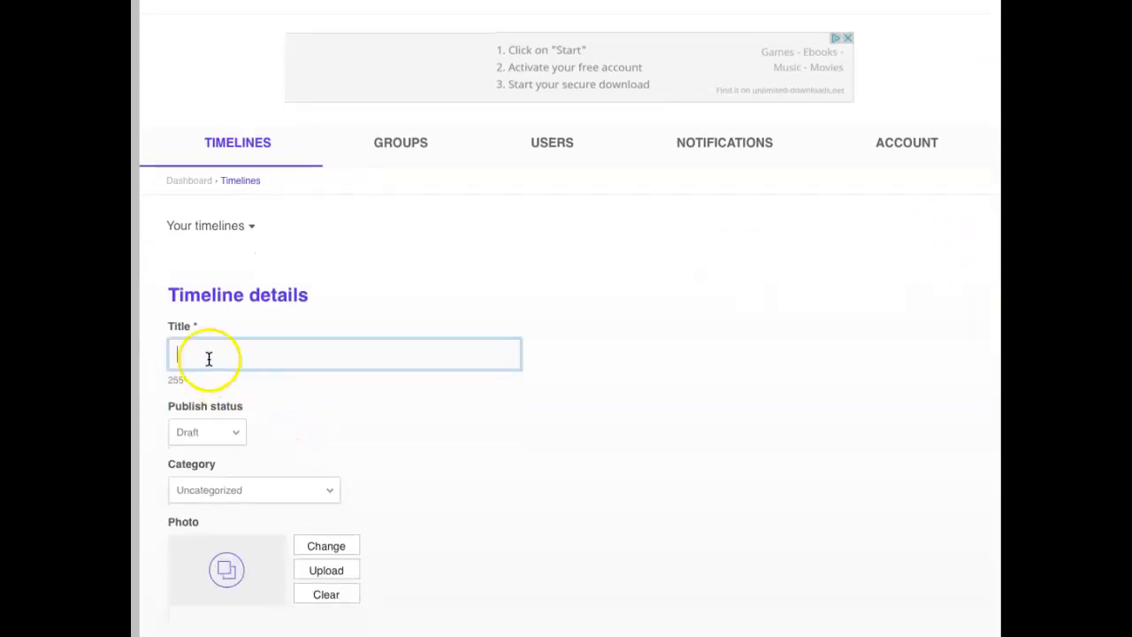
click(206, 368)
text(Ligne du t)
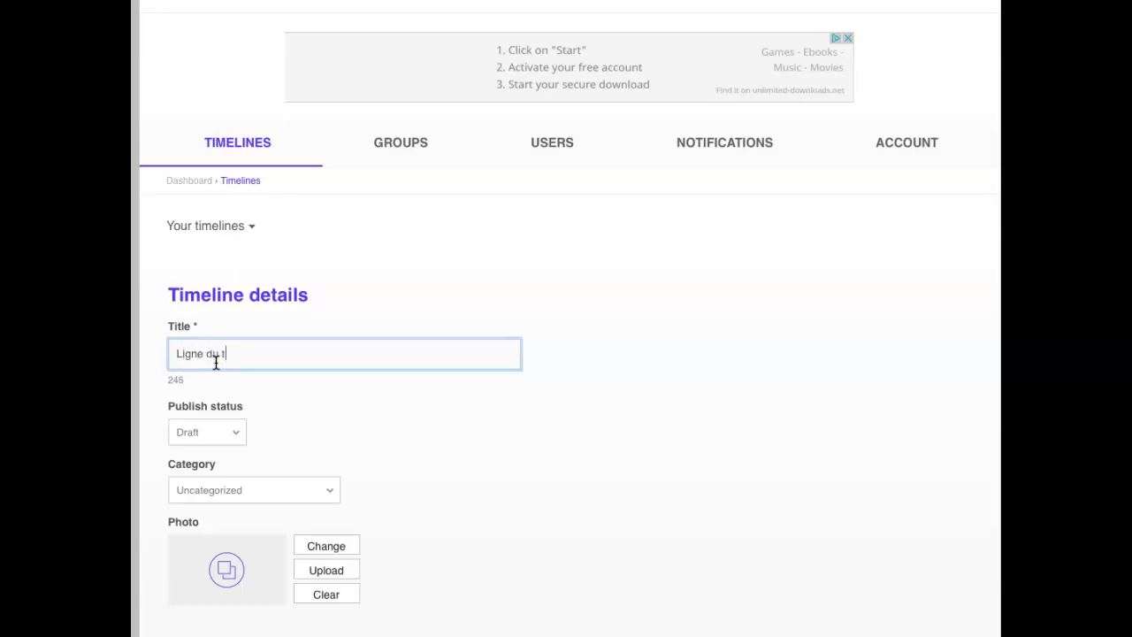
text(emps)
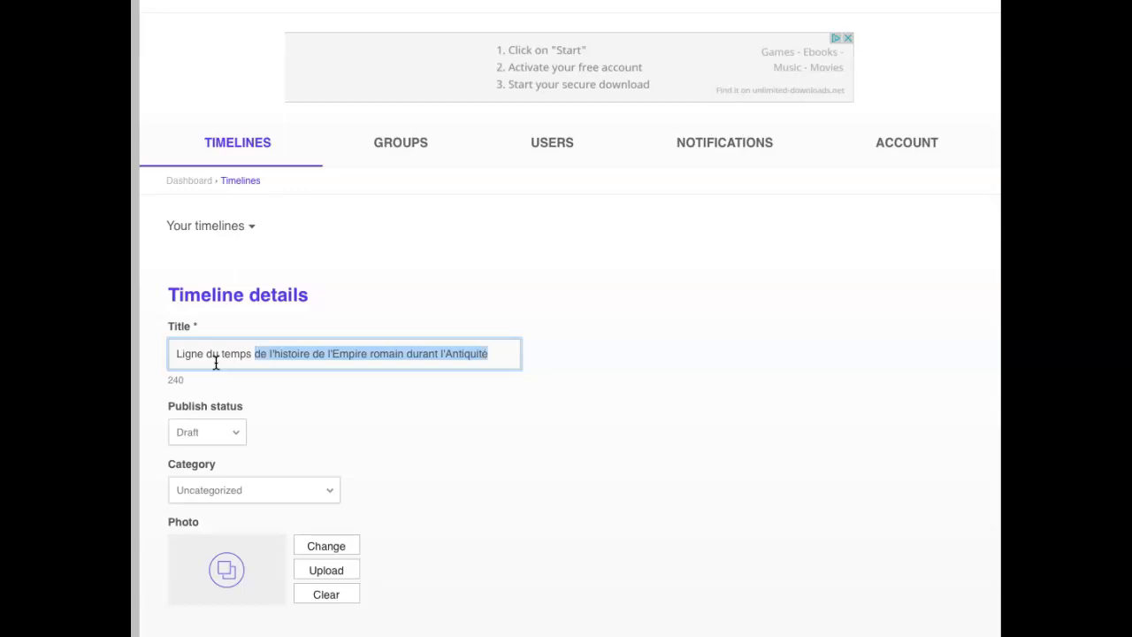
click(261, 406)
Step: Set the timeline's category to History, keep the publish status at Draft, and create the timeline
scroll(356, 420, down, 1)
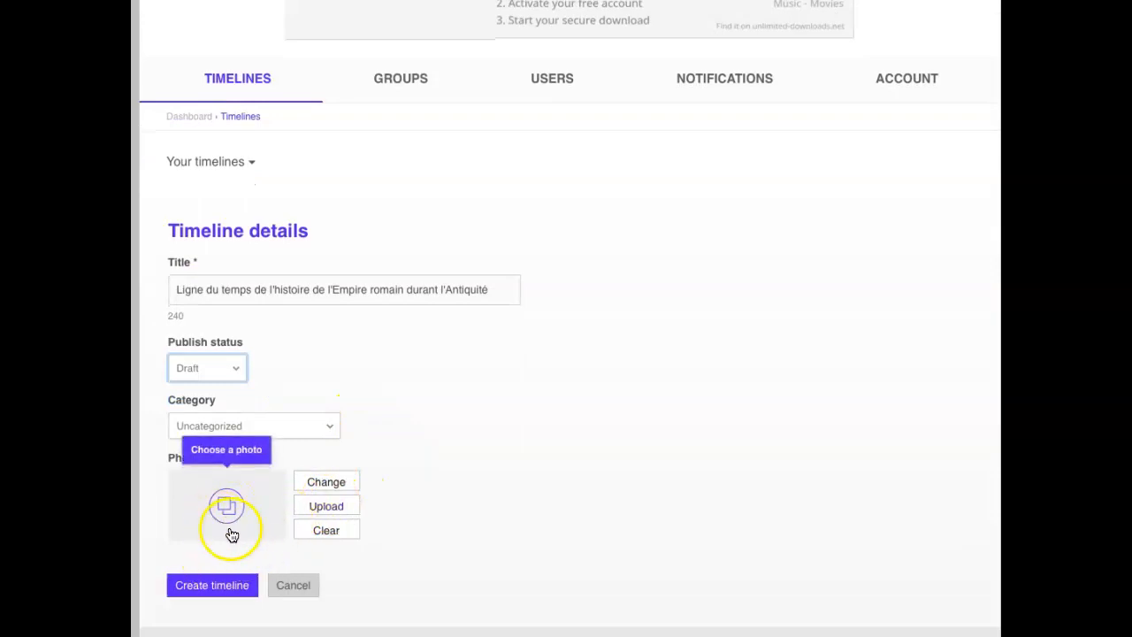
click(237, 427)
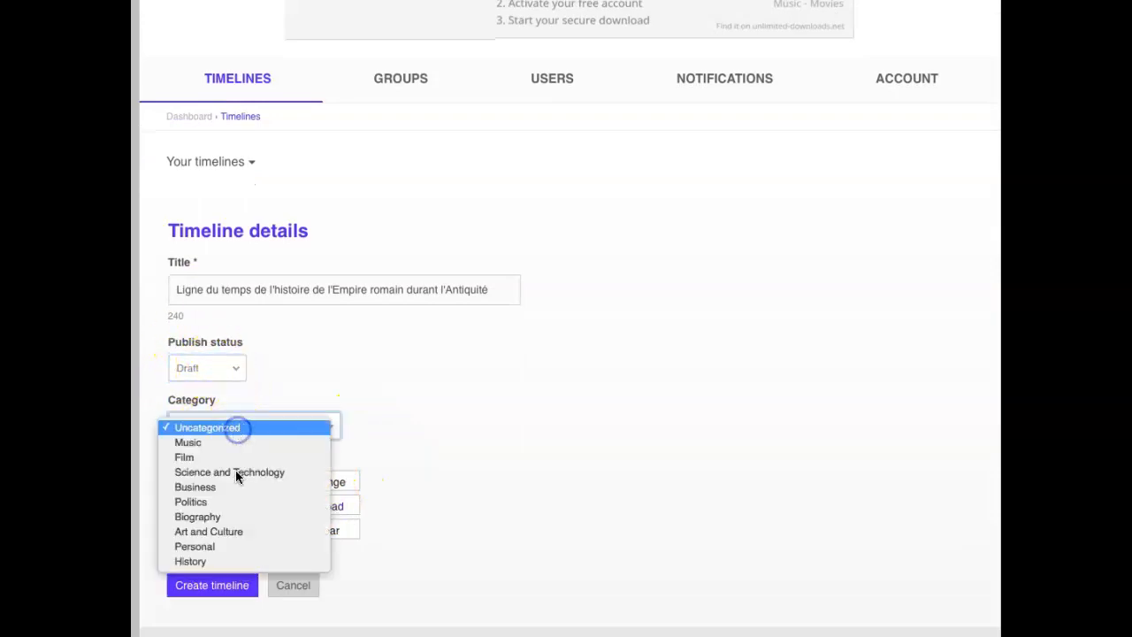
click(212, 561)
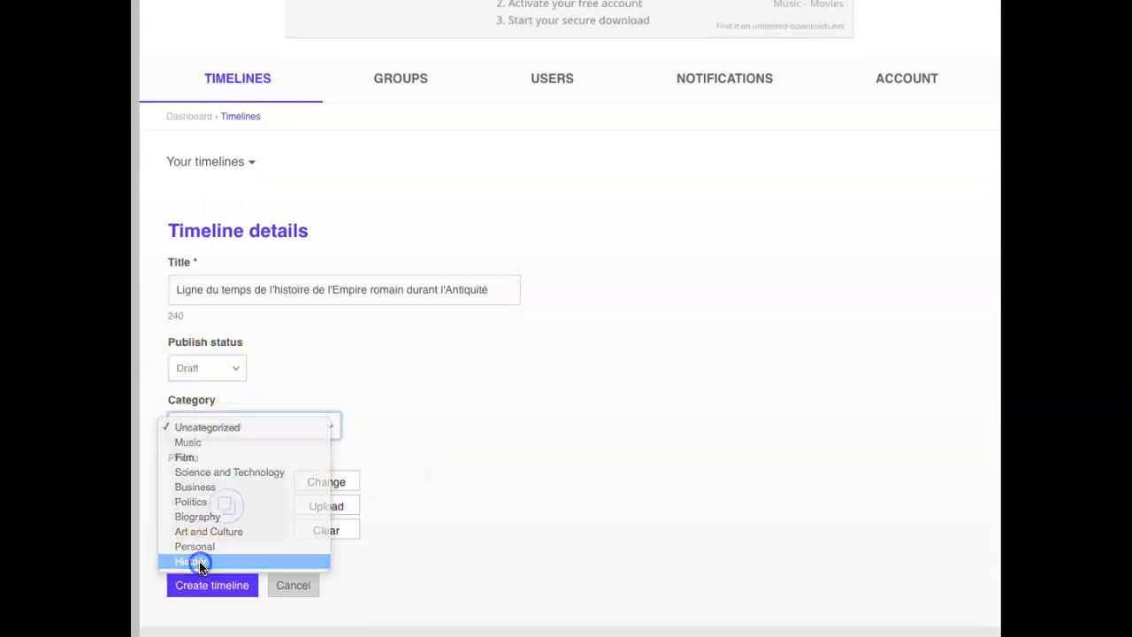
click(228, 366)
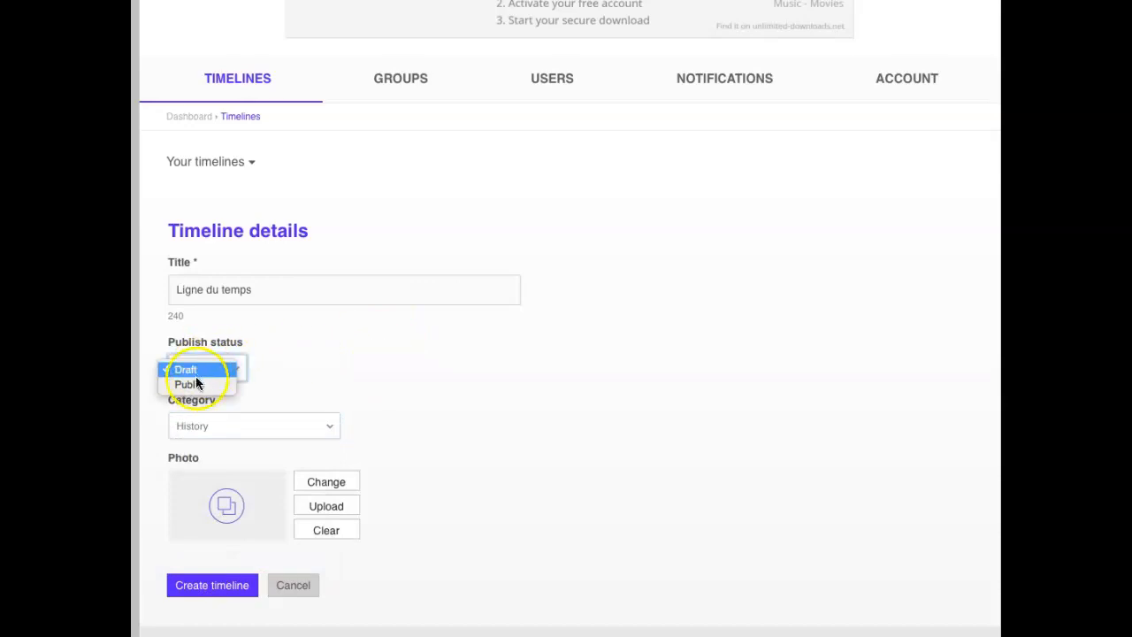
click(281, 351)
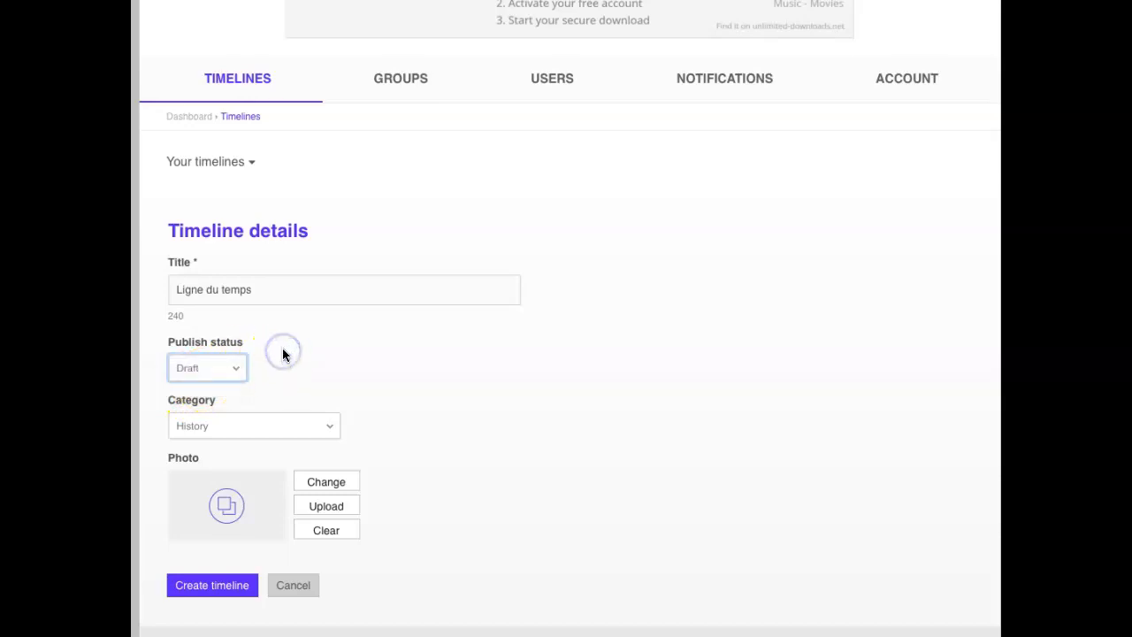
click(381, 351)
click(228, 506)
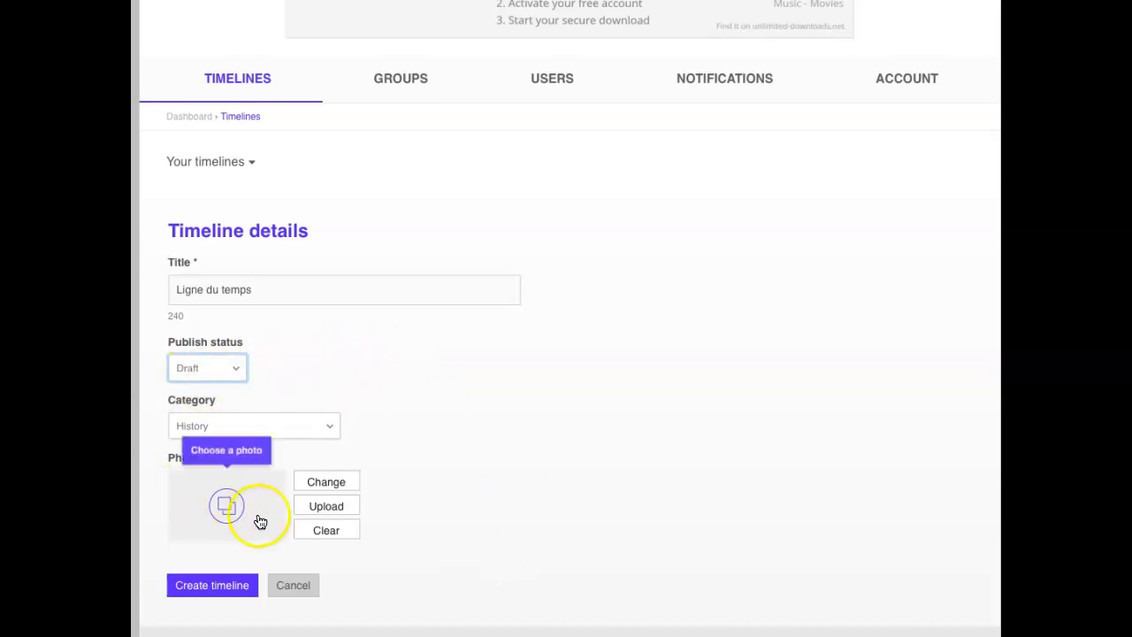
click(211, 590)
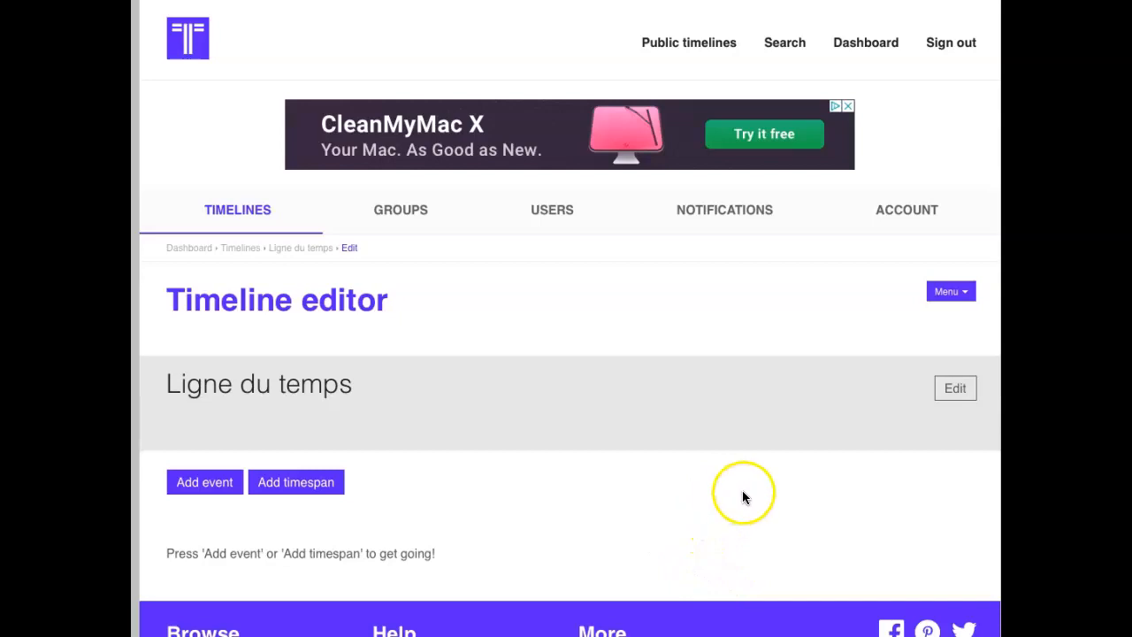
Step: Dismiss the advertisement and look over the details form for a new timespan without creating one
click(847, 105)
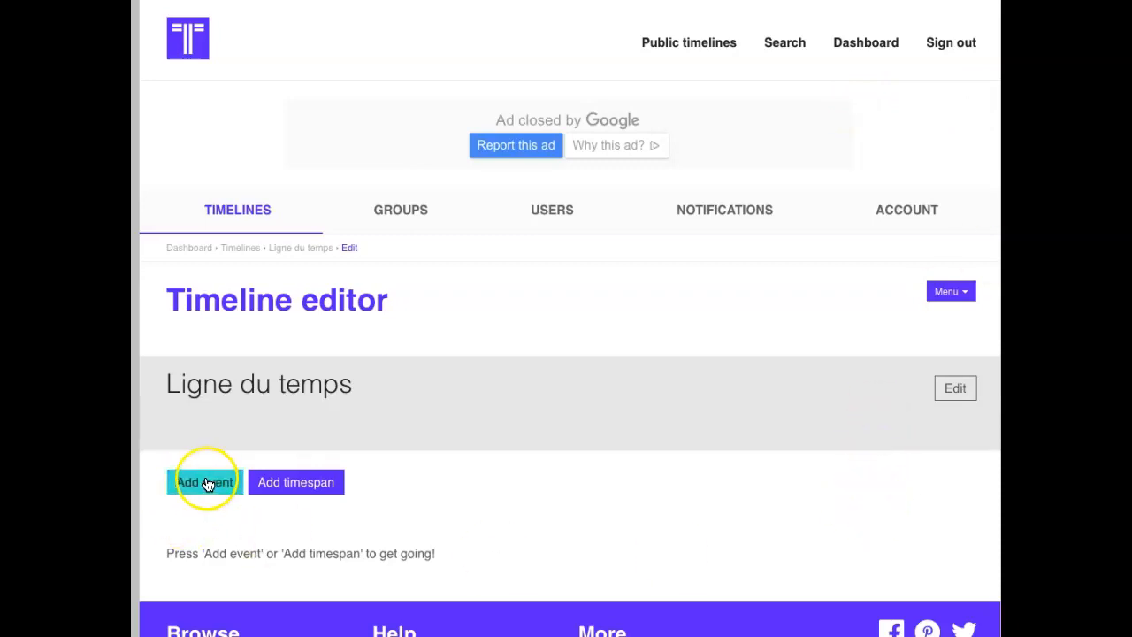
click(274, 482)
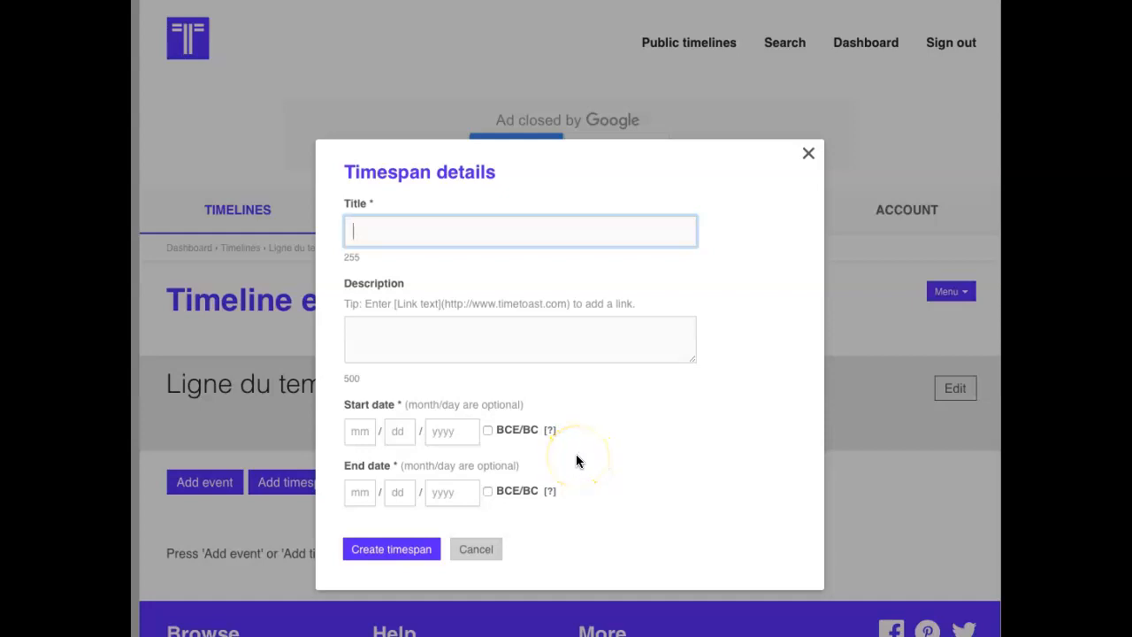
click(806, 153)
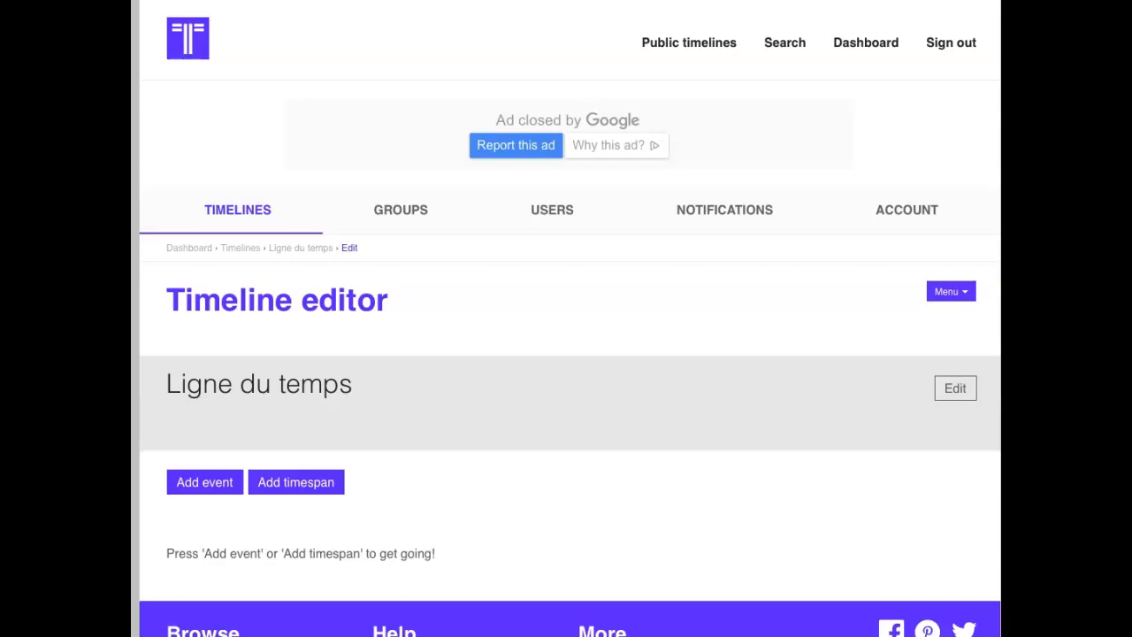
Step: Start a new event and title it "La chute de l'Empire romain / Les invasions barbares"
click(200, 489)
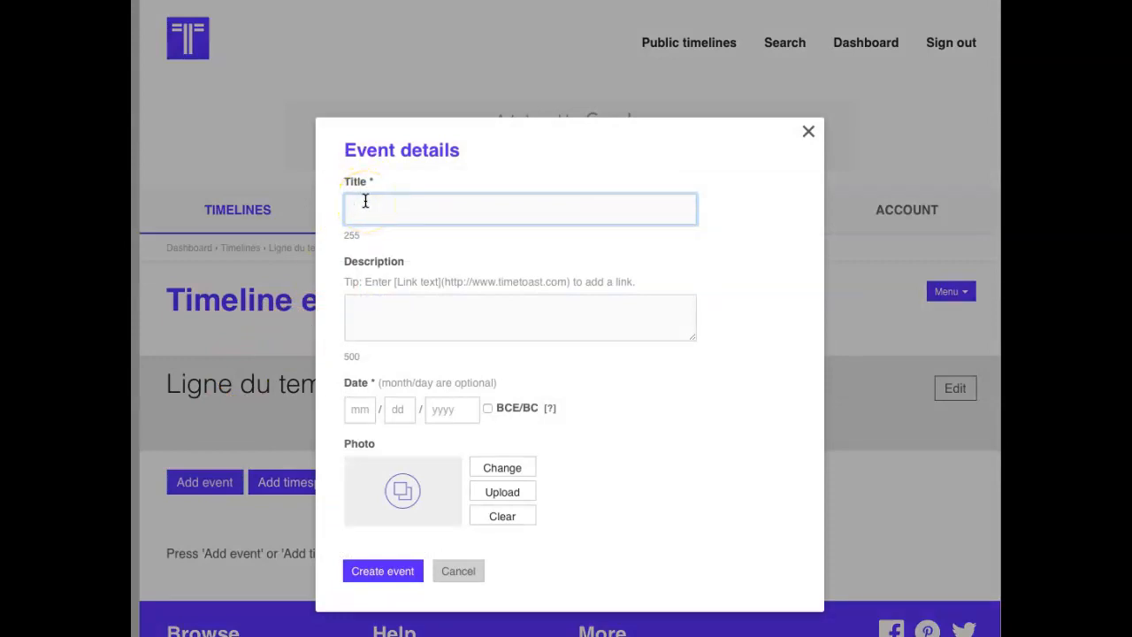
text(La chute)
text( de l'Empir)
text(e romain )
text(()
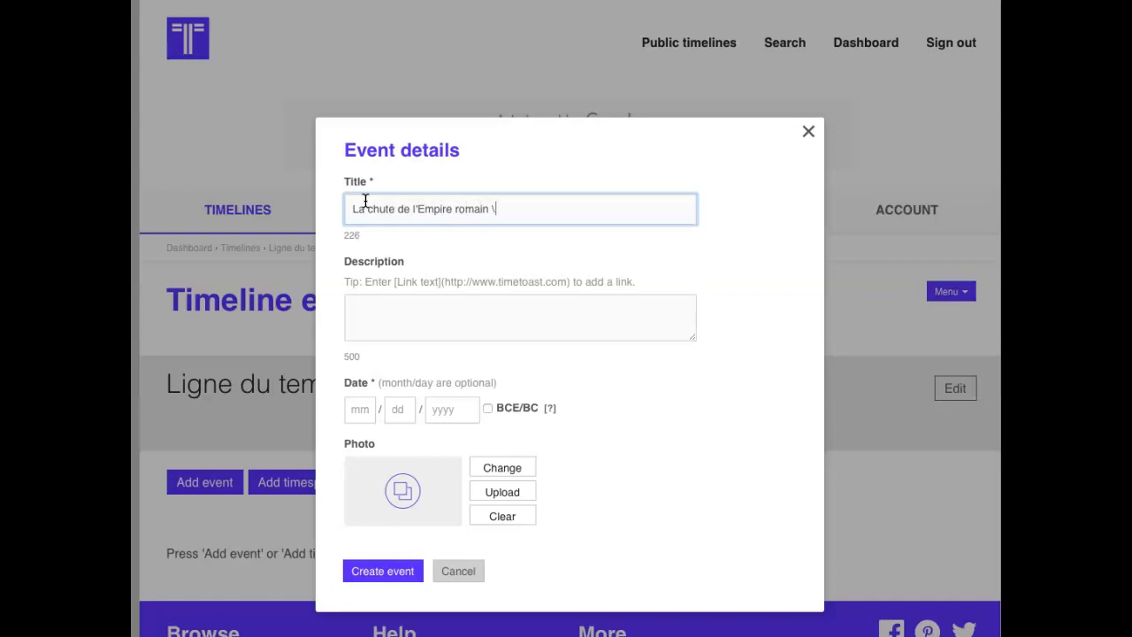
text( Les invasions ba)
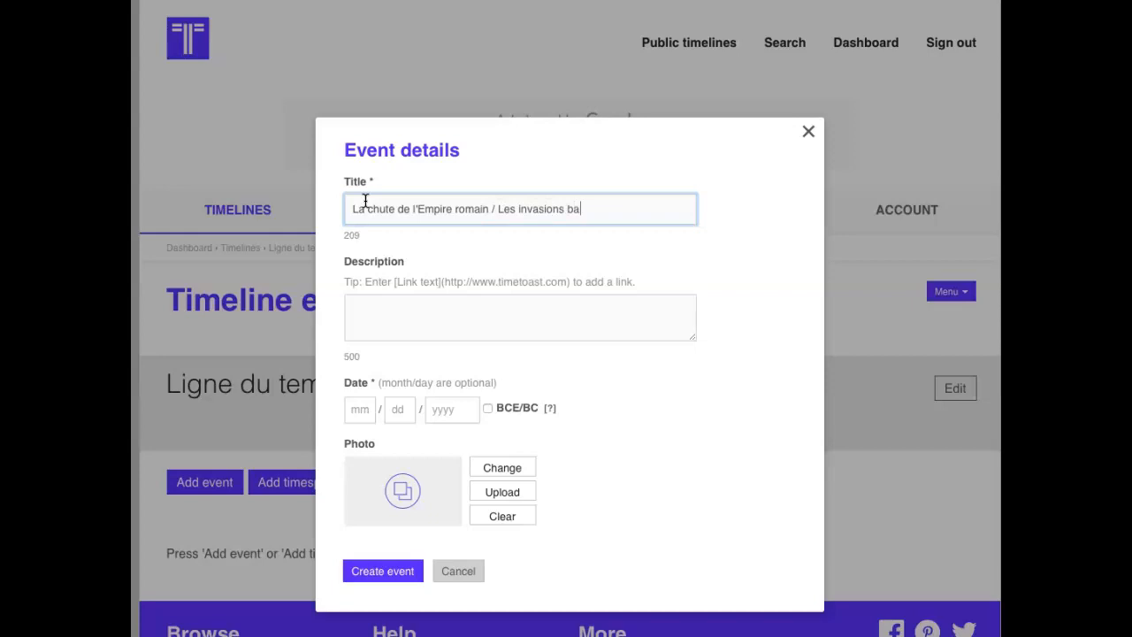
text(rbares)
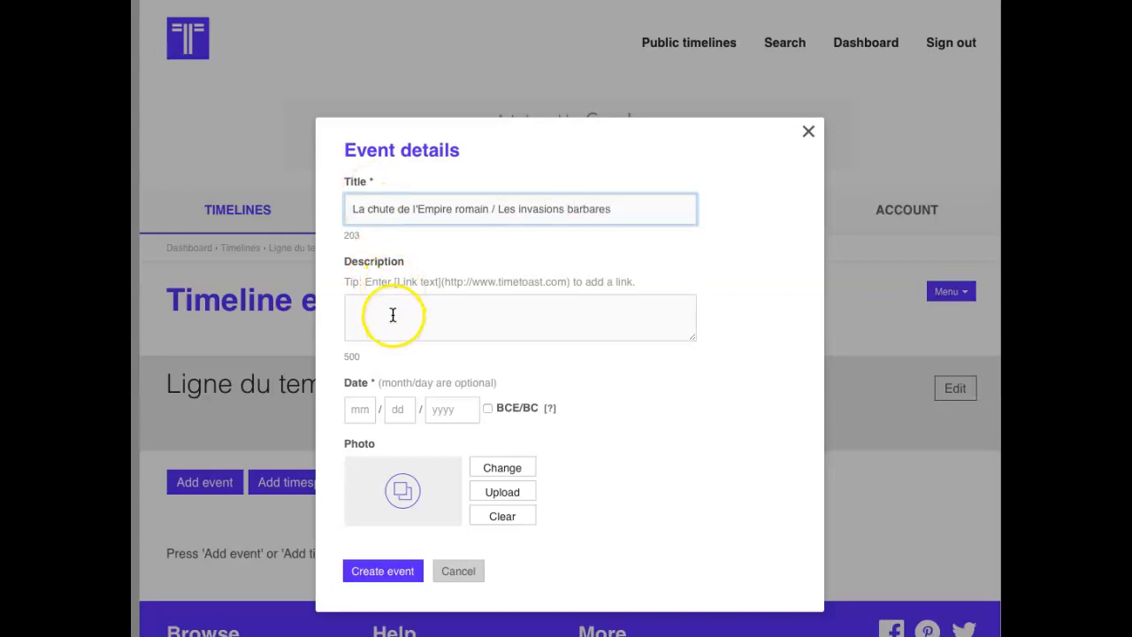
Step: Date the event with year -476 marked as BCE/BC, leave month and day empty, and create it
click(457, 409)
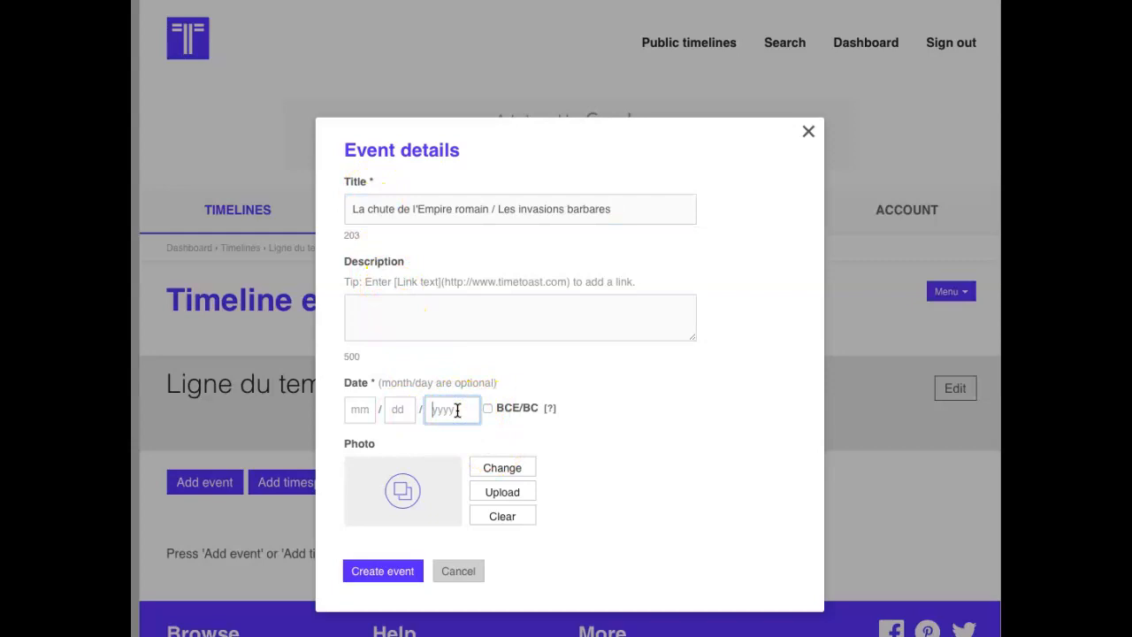
text(-476)
click(487, 408)
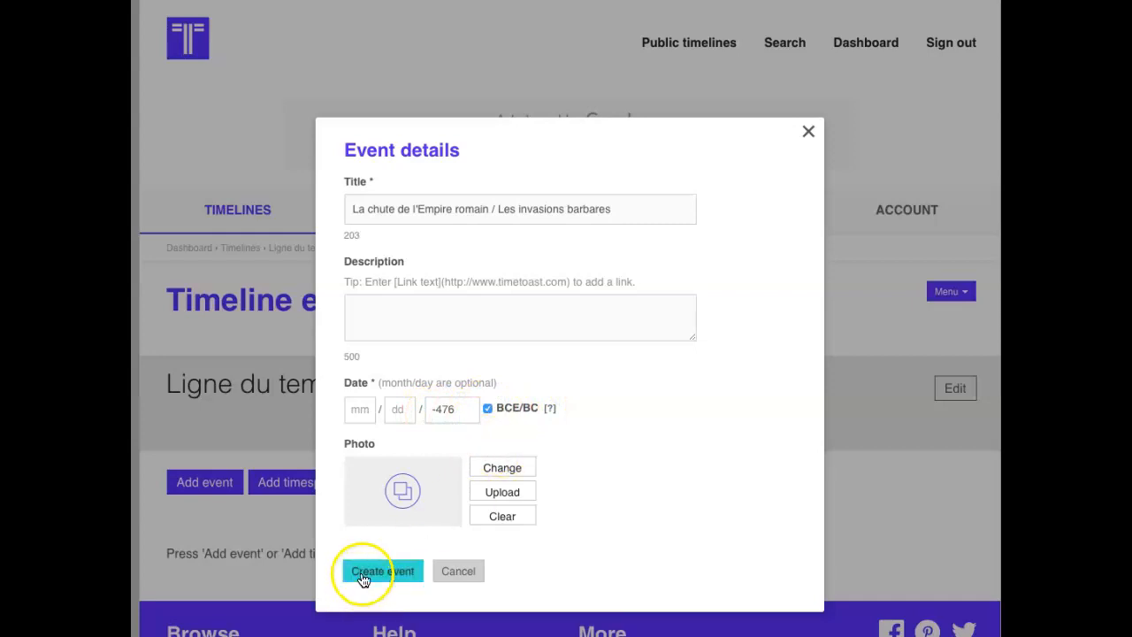
click(389, 577)
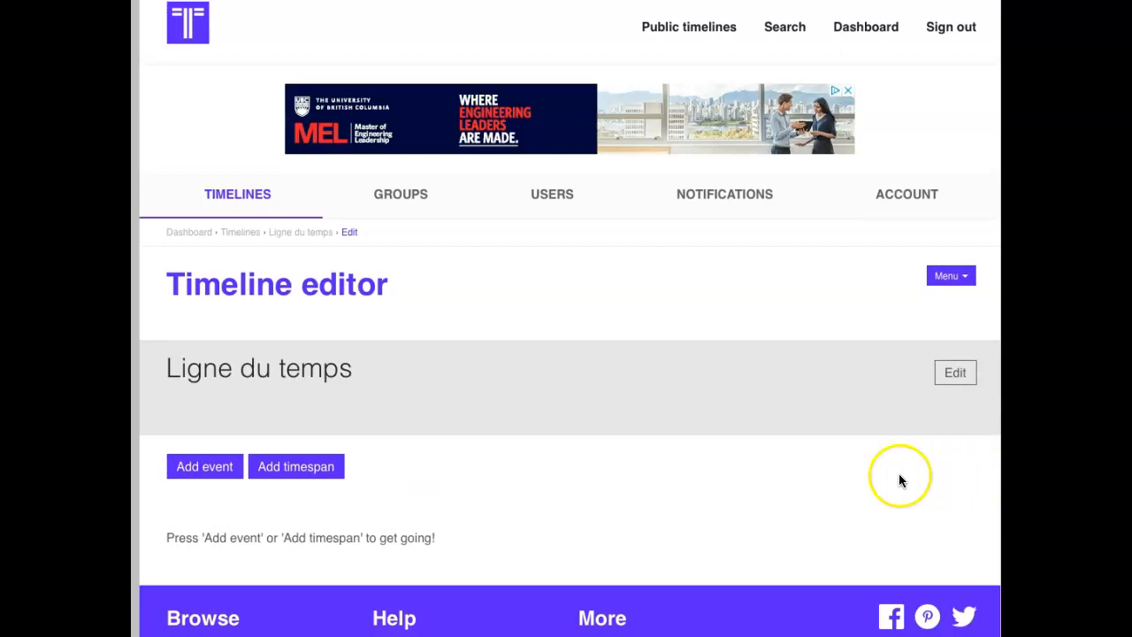
Step: View the finished timeline and examine the details of the Roman Empire event on it
click(959, 279)
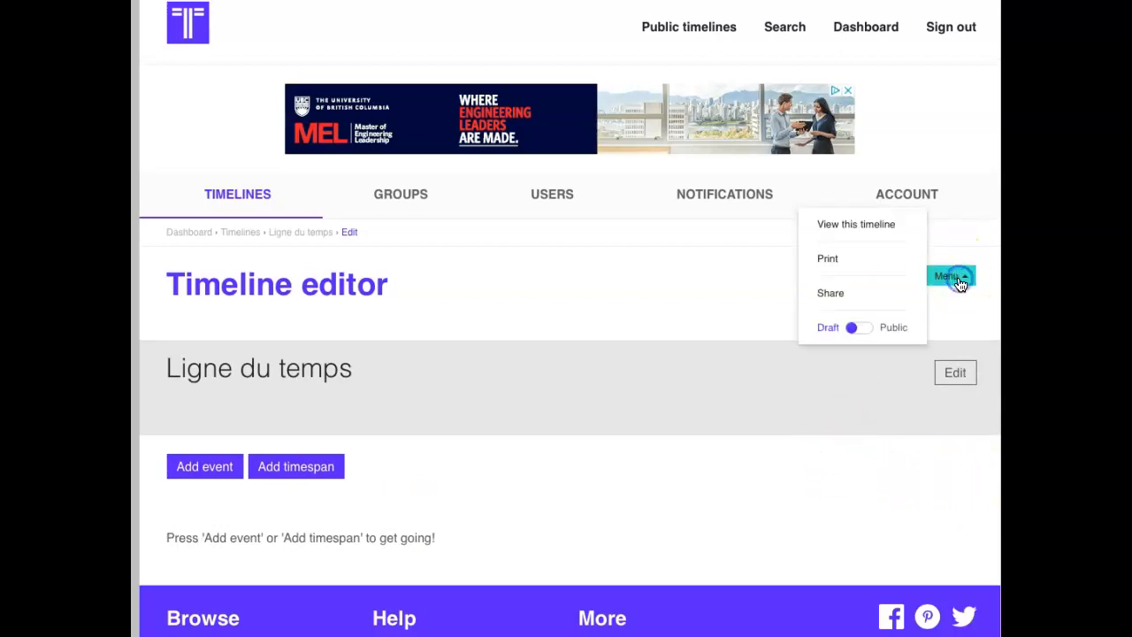
click(856, 222)
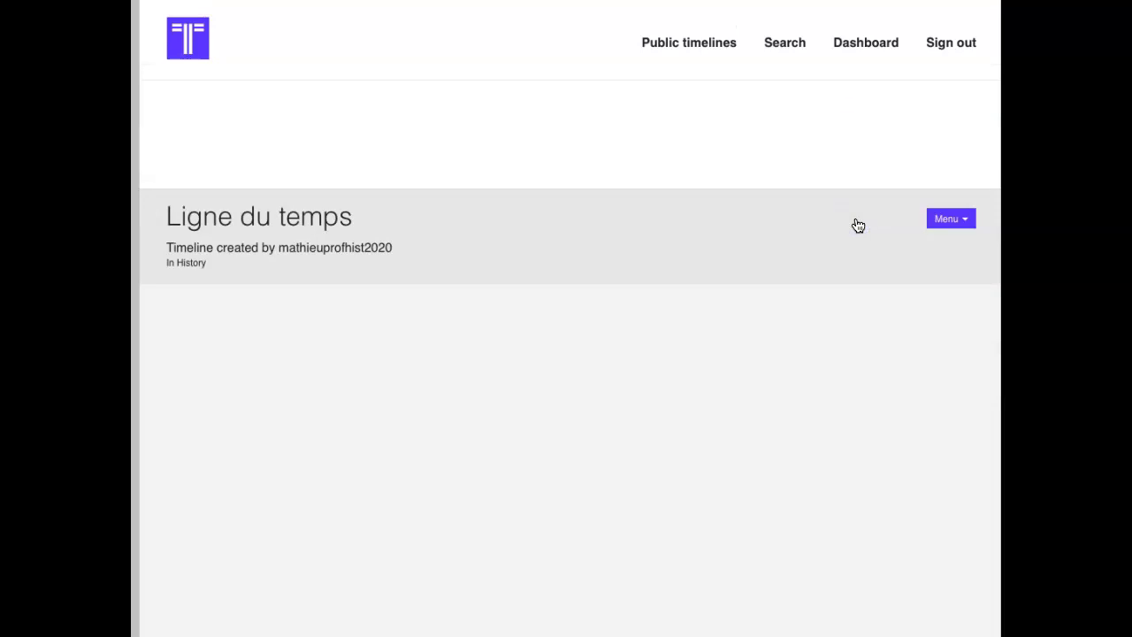
scroll(874, 311, down, 5)
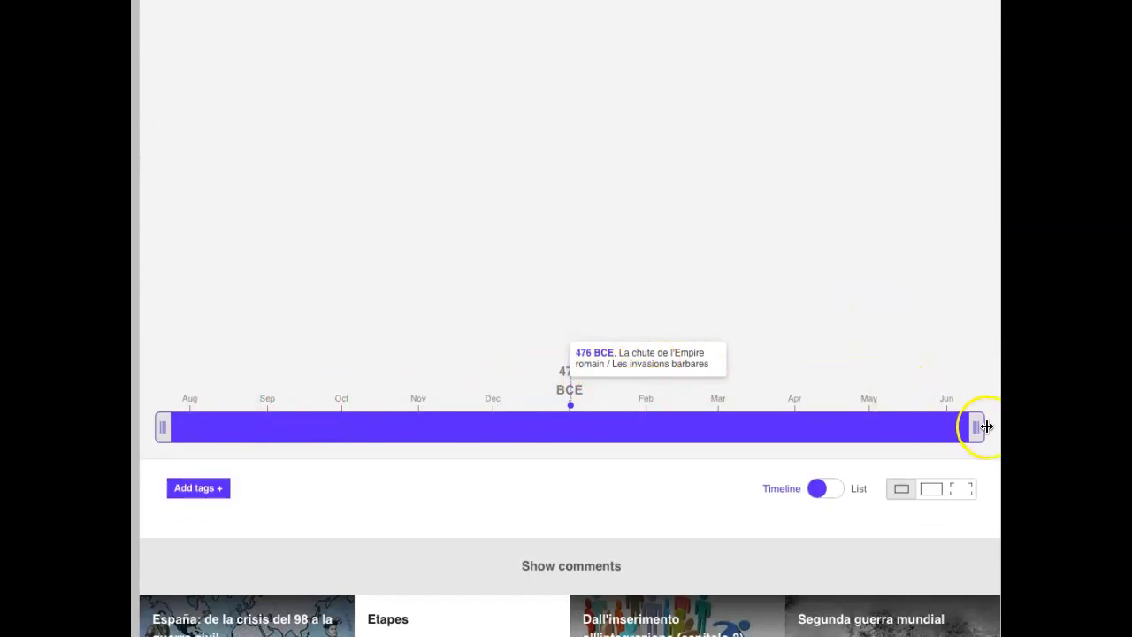
click(627, 365)
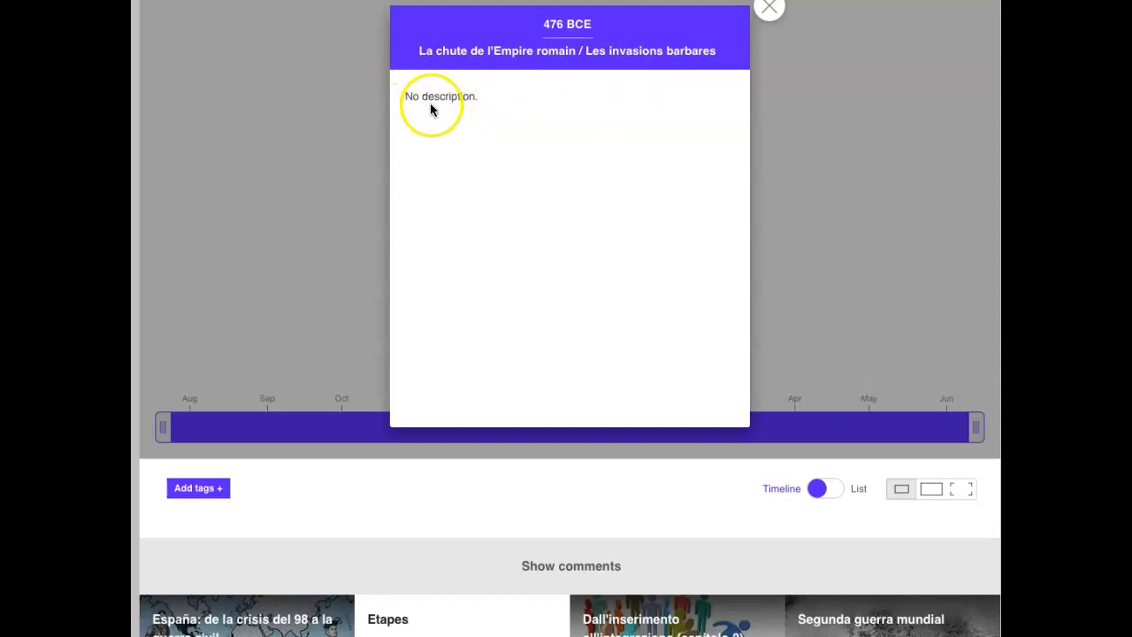
click(766, 19)
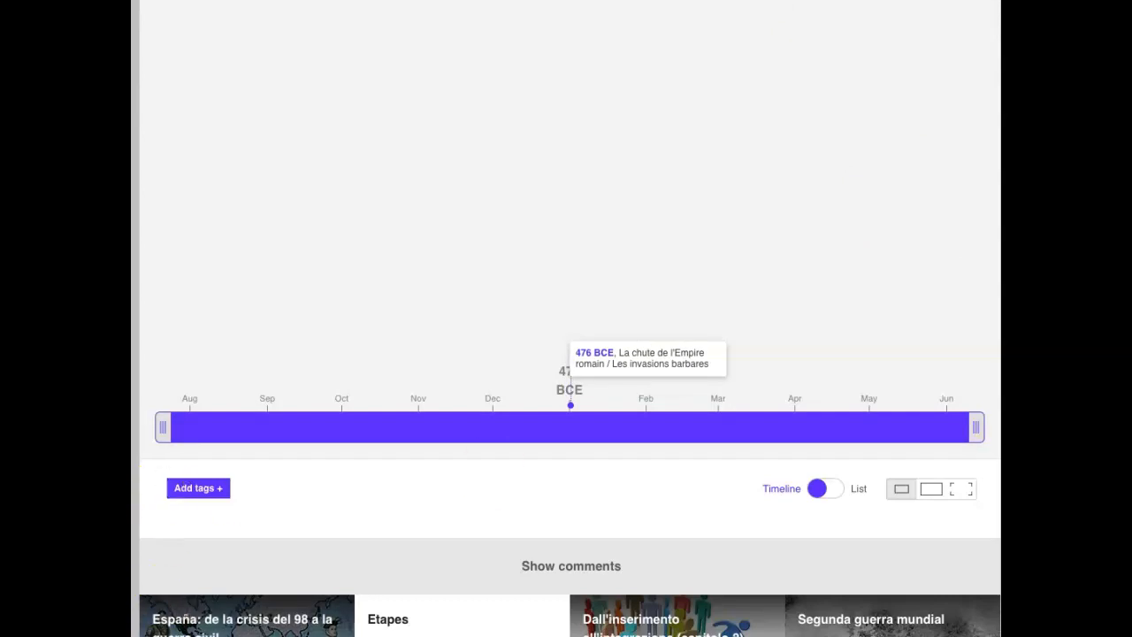
Step: Return to editing the timeline, open the Roman Empire event's details, and update the event
scroll(569, 318, up, 1)
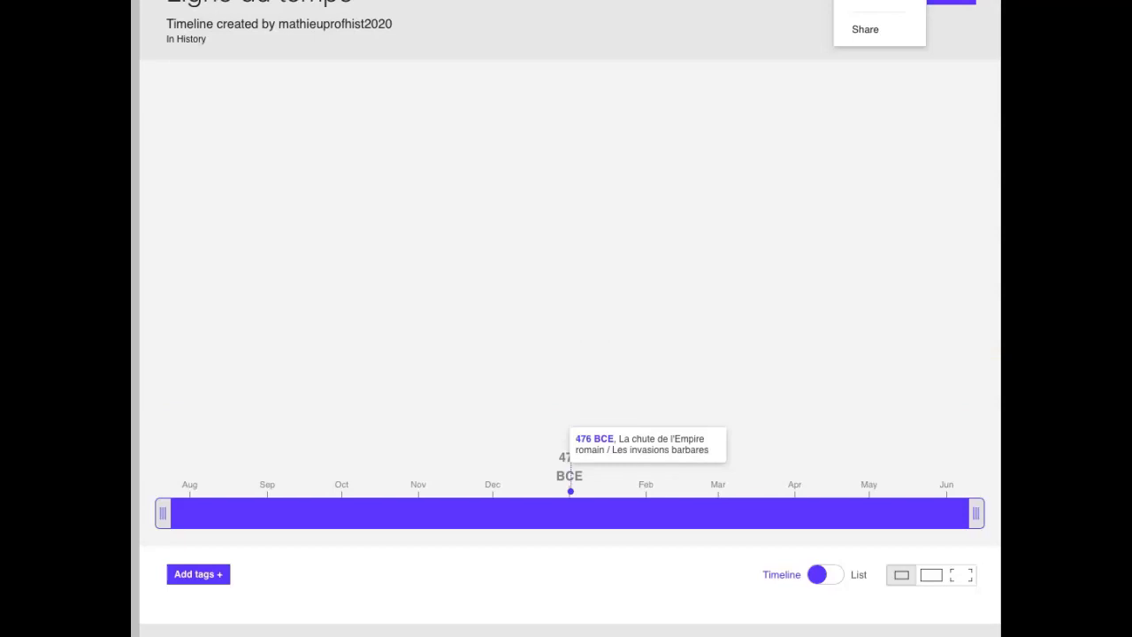
scroll(932, 250, up, 2)
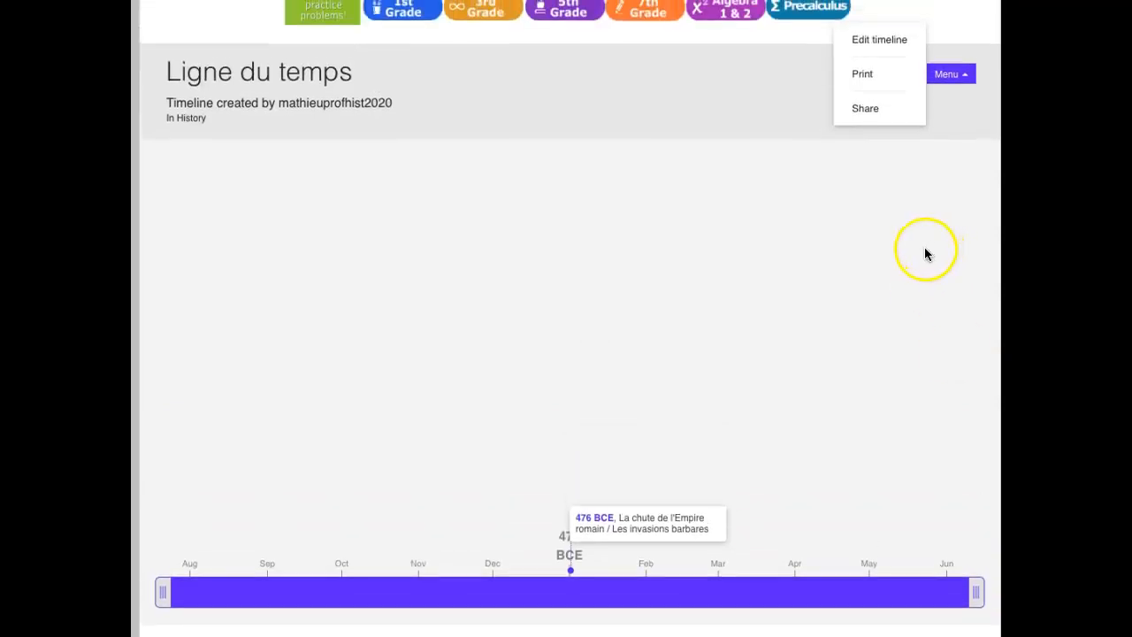
click(881, 44)
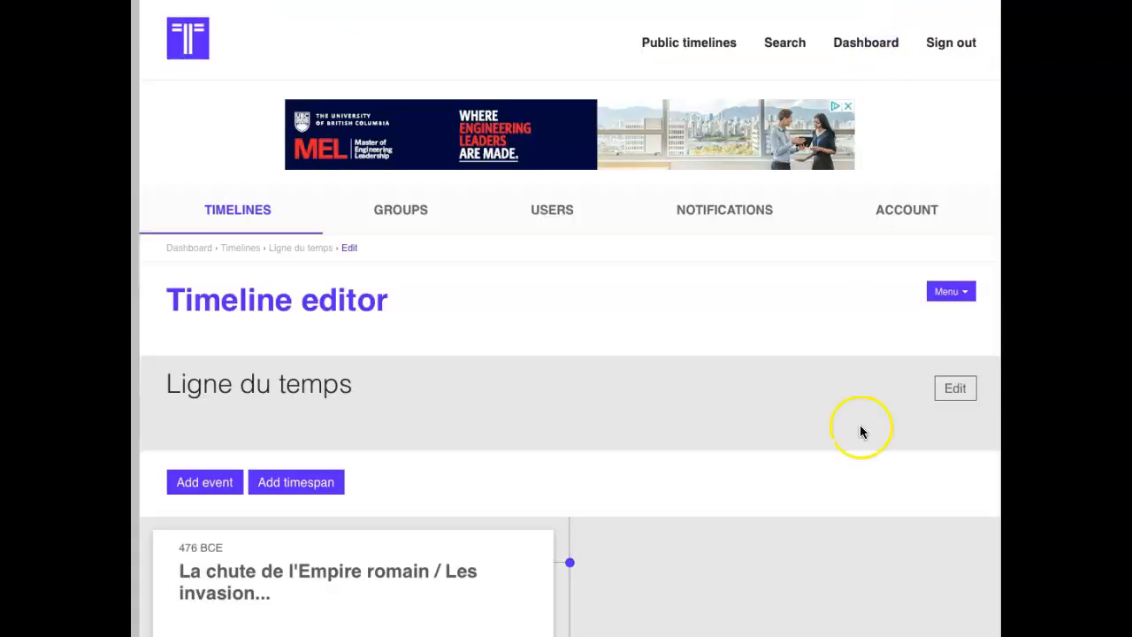
scroll(860, 431, down, 2)
click(279, 478)
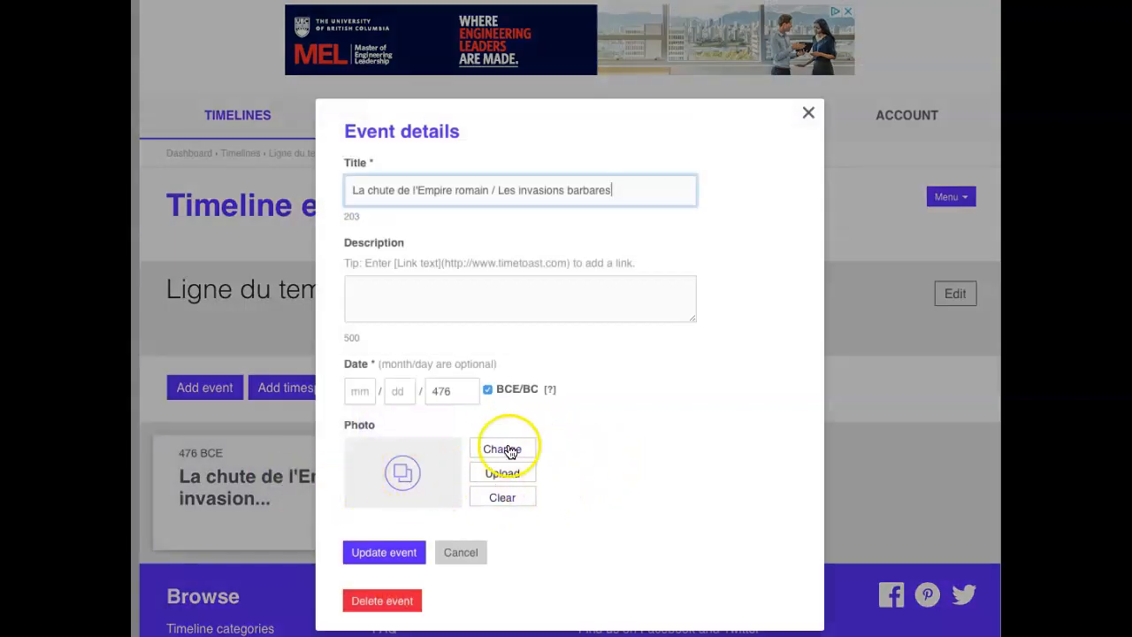
click(392, 554)
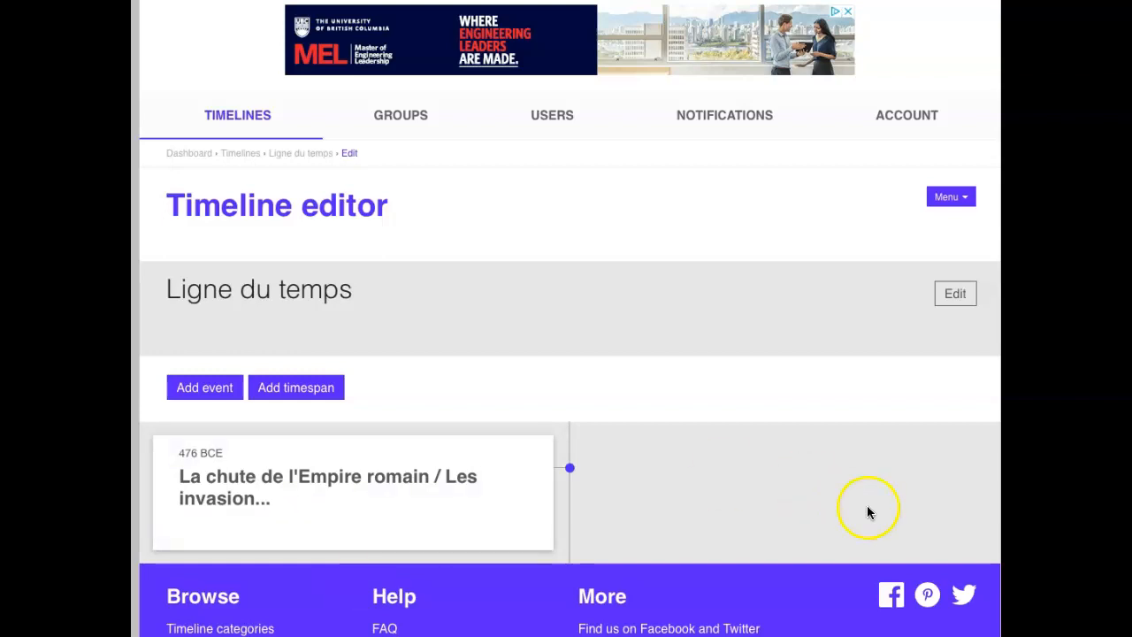
Step: Print one copy of all pages of the timeline using the preset printer settings
click(950, 198)
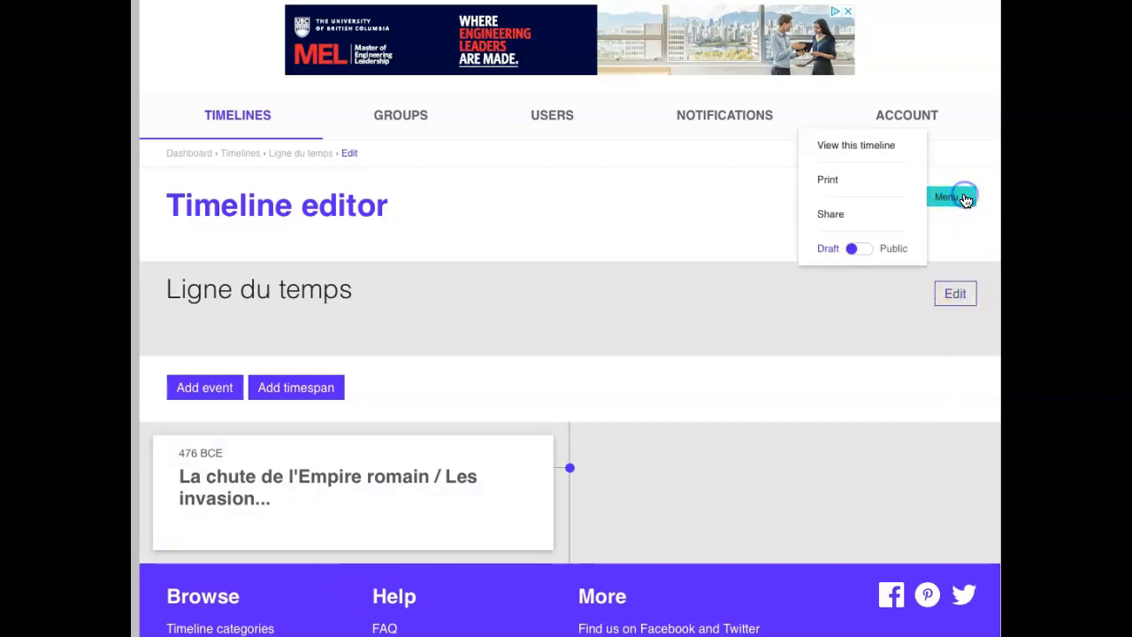
click(834, 182)
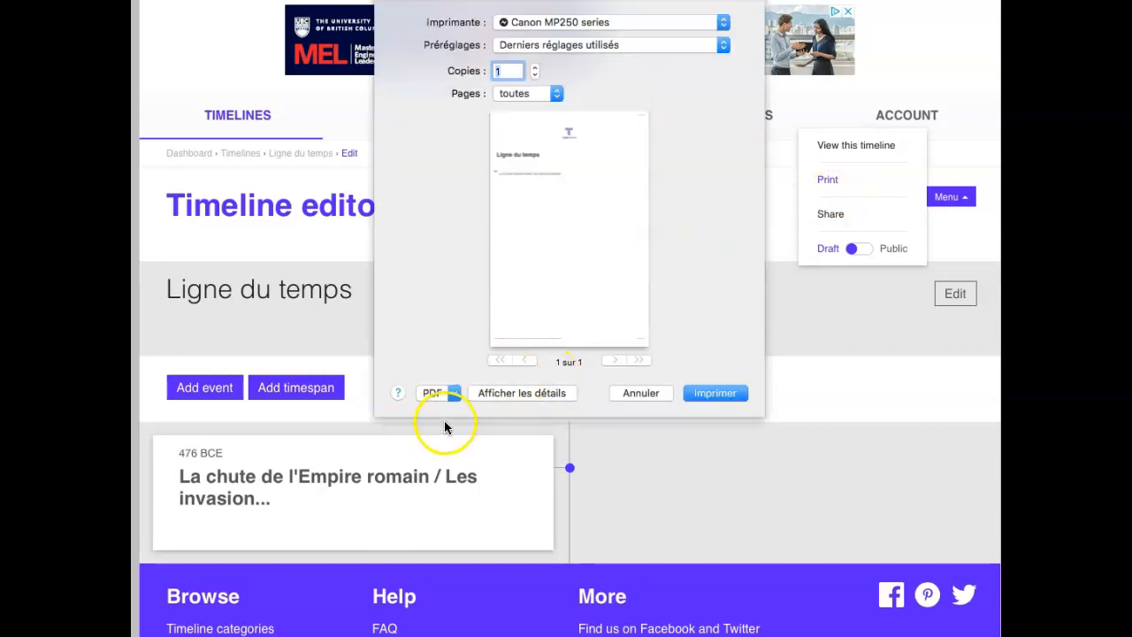
click(721, 392)
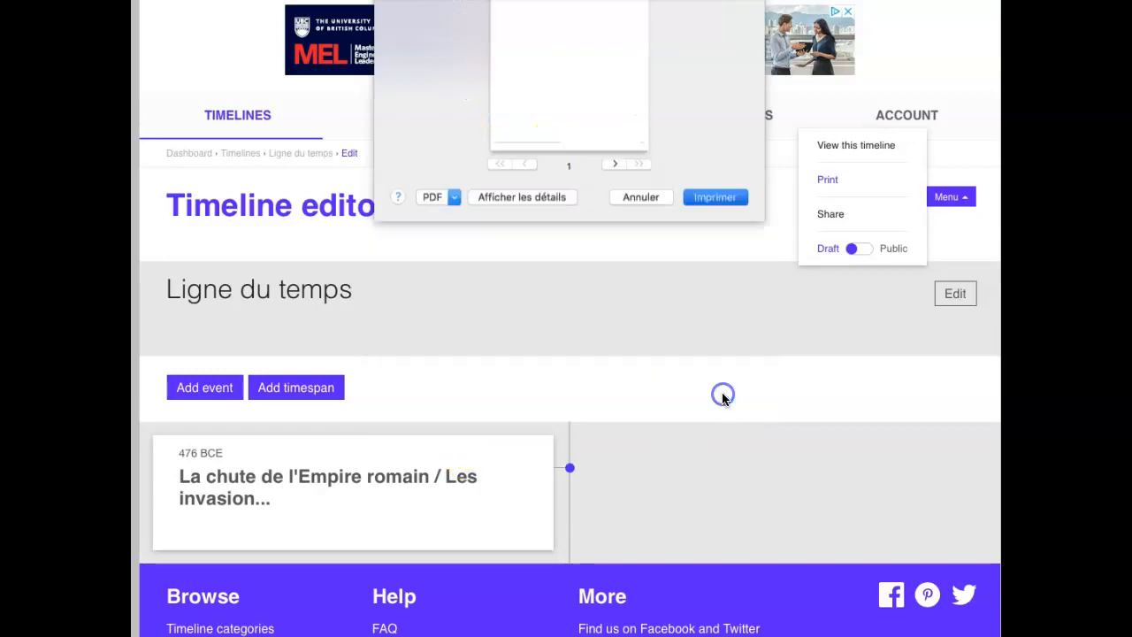